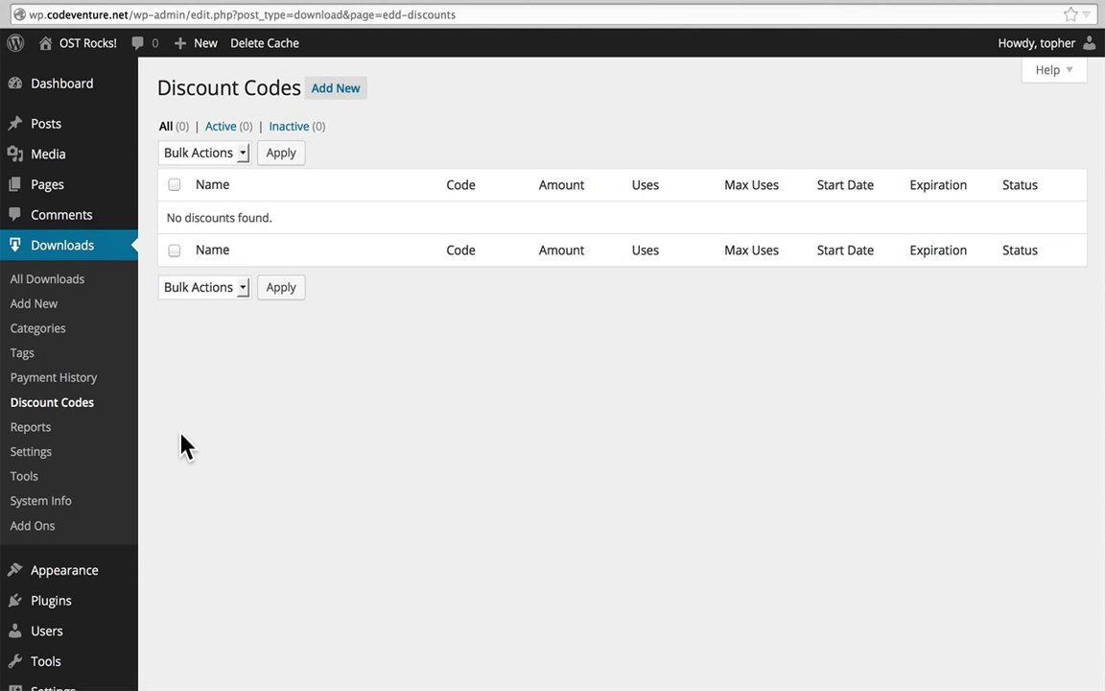
# Step: Start a new discount named Bunny Discount with the code BUNNY
pyautogui.click(351, 89)
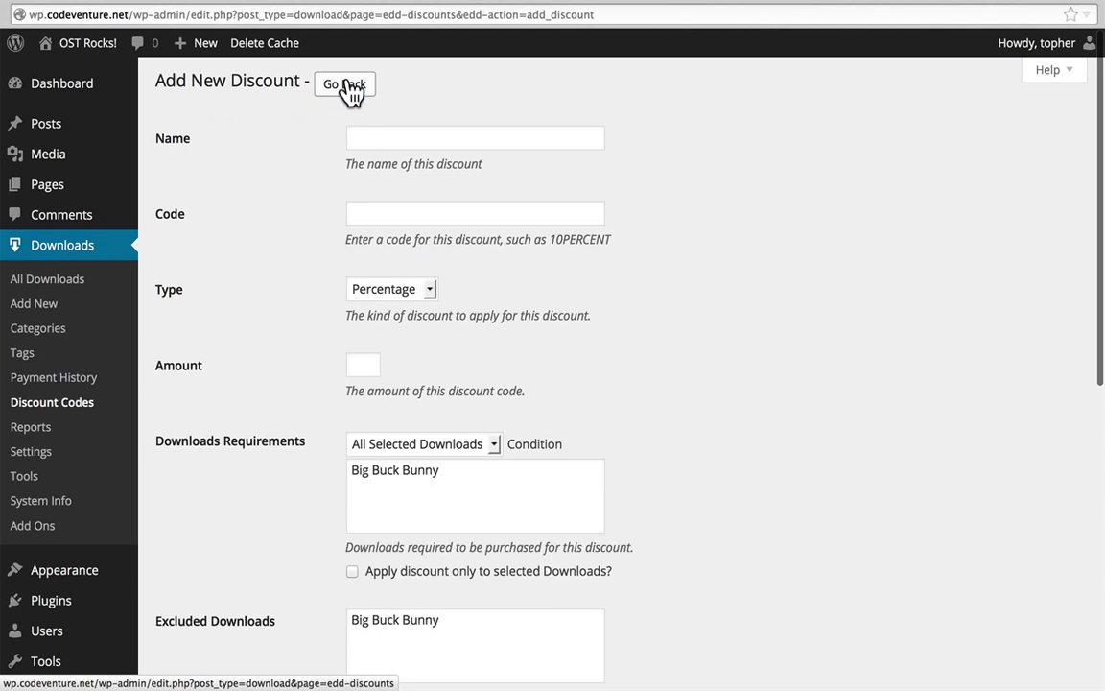
pyautogui.click(391, 135)
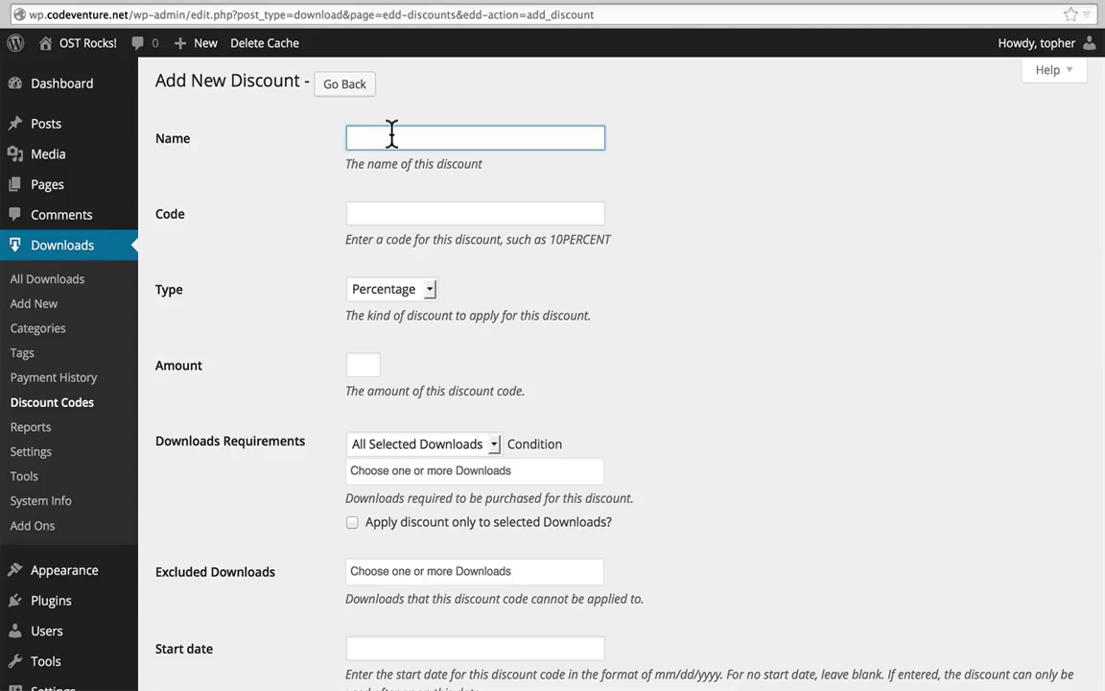
pyautogui.press('Down')
pyautogui.press('Down')
pyautogui.press('Down')
pyautogui.press('Return')
pyautogui.press('Tab')
pyautogui.press('Down')
pyautogui.press('Down')
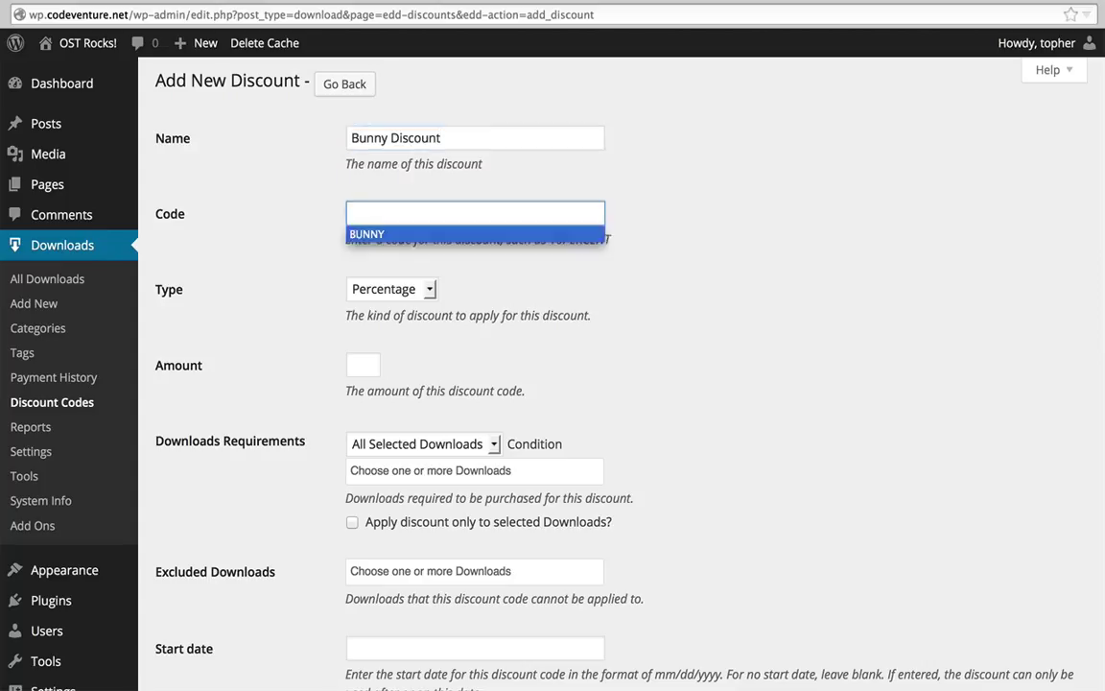
pyautogui.press('Return')
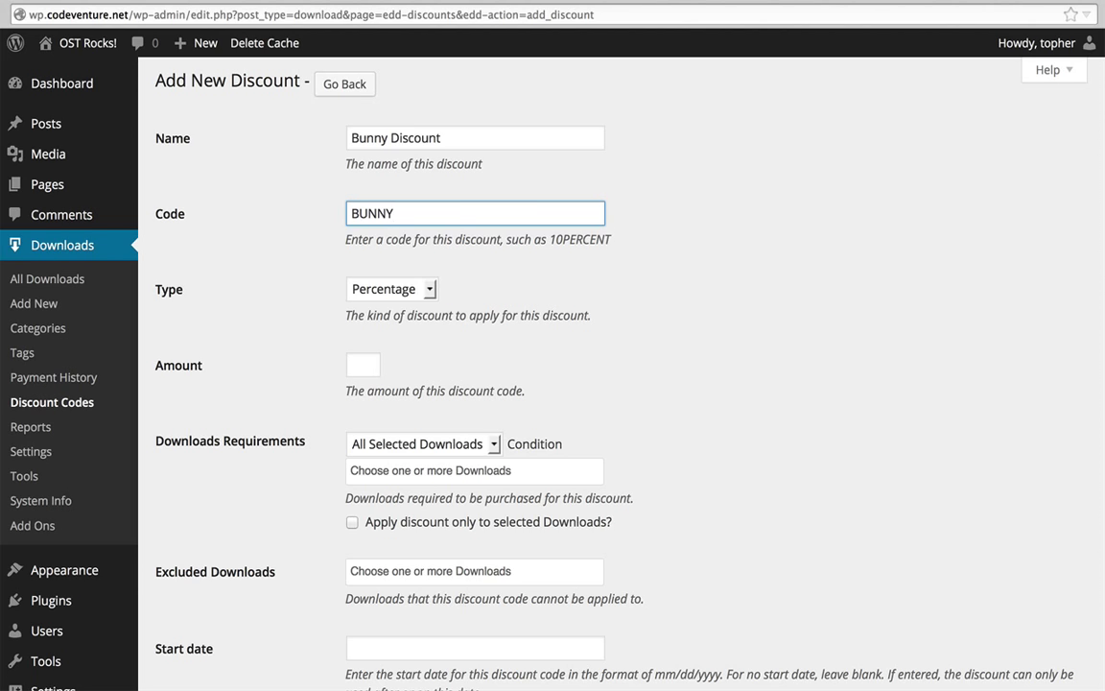
# Step: Make the discount a flat amount of 2
pyautogui.click(426, 287)
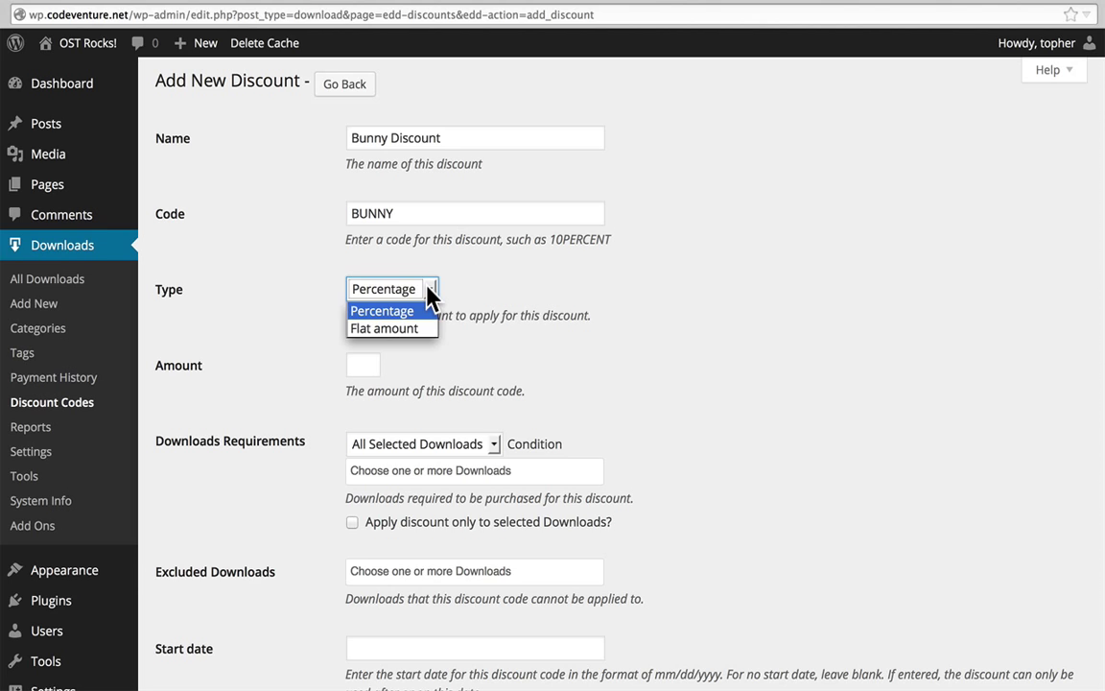
pyautogui.click(417, 328)
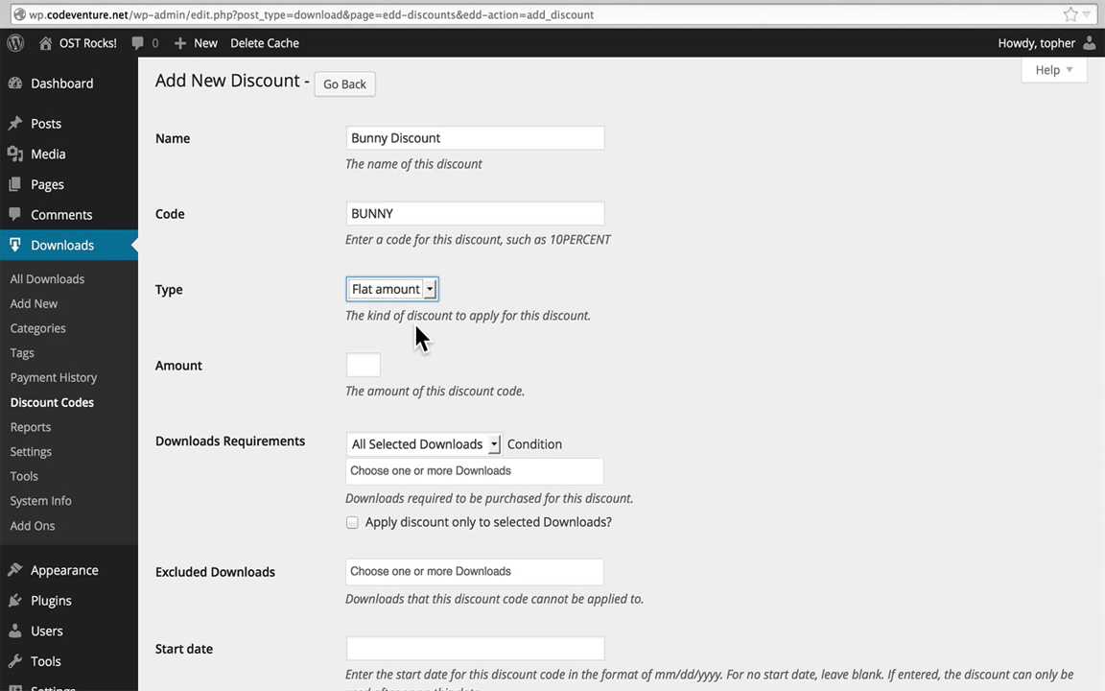
pyautogui.click(365, 363)
pyautogui.write('2')
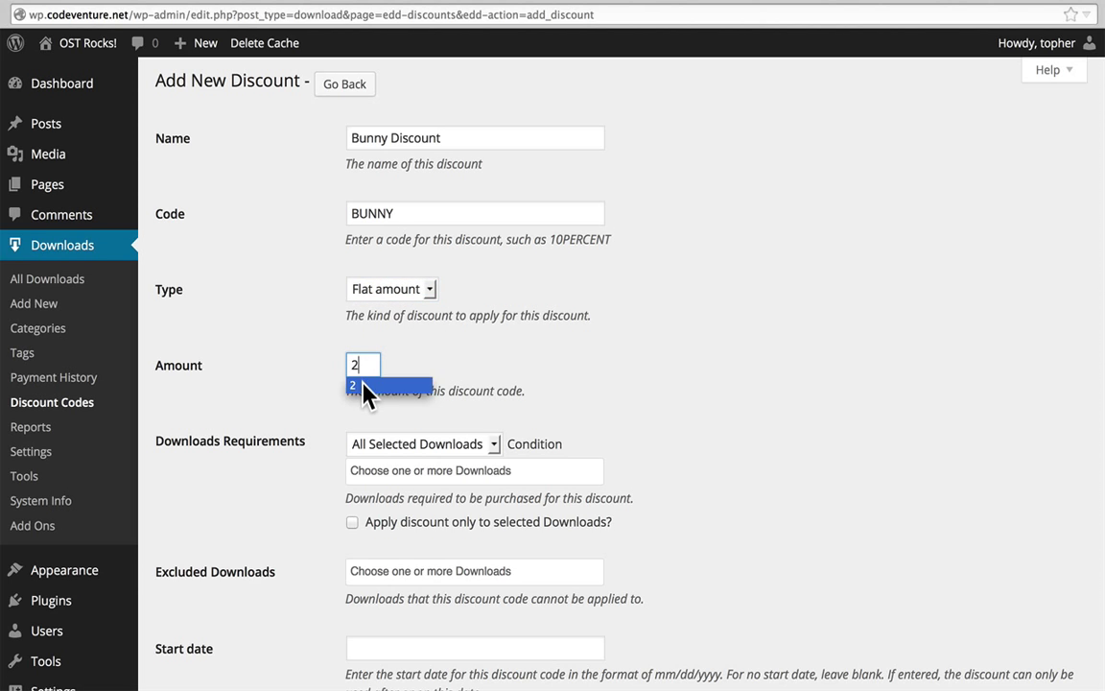
pyautogui.click(363, 383)
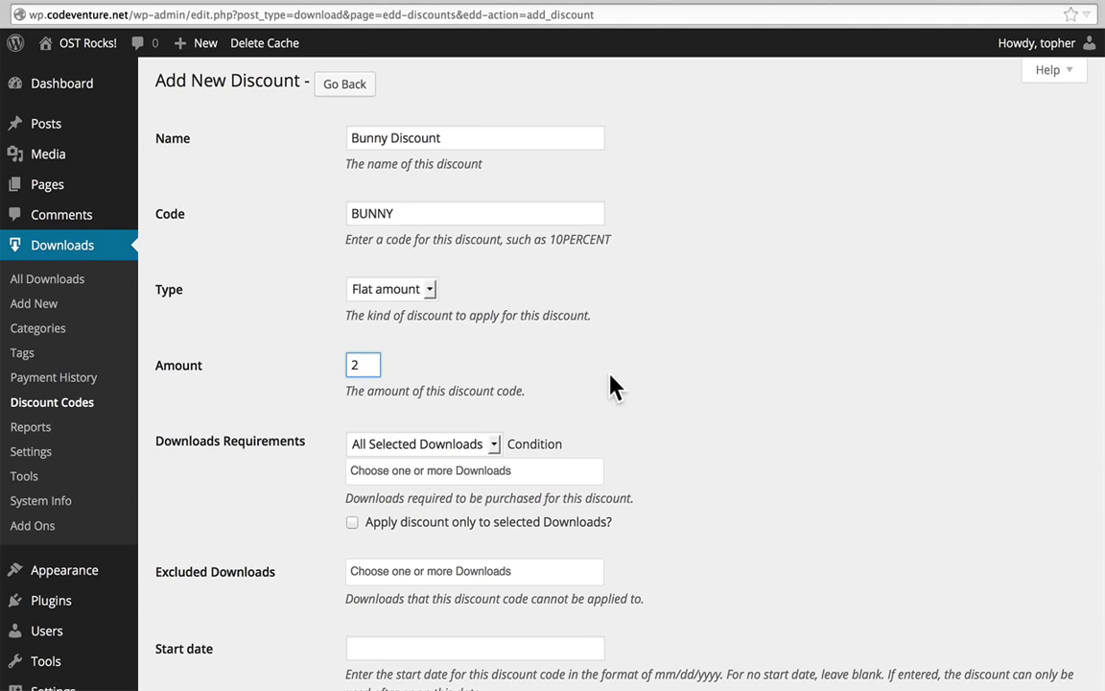
# Step: Require Big Buck Bunny as a download, keeping the All Selected Downloads condition
pyautogui.scroll(-5, 609, 384)
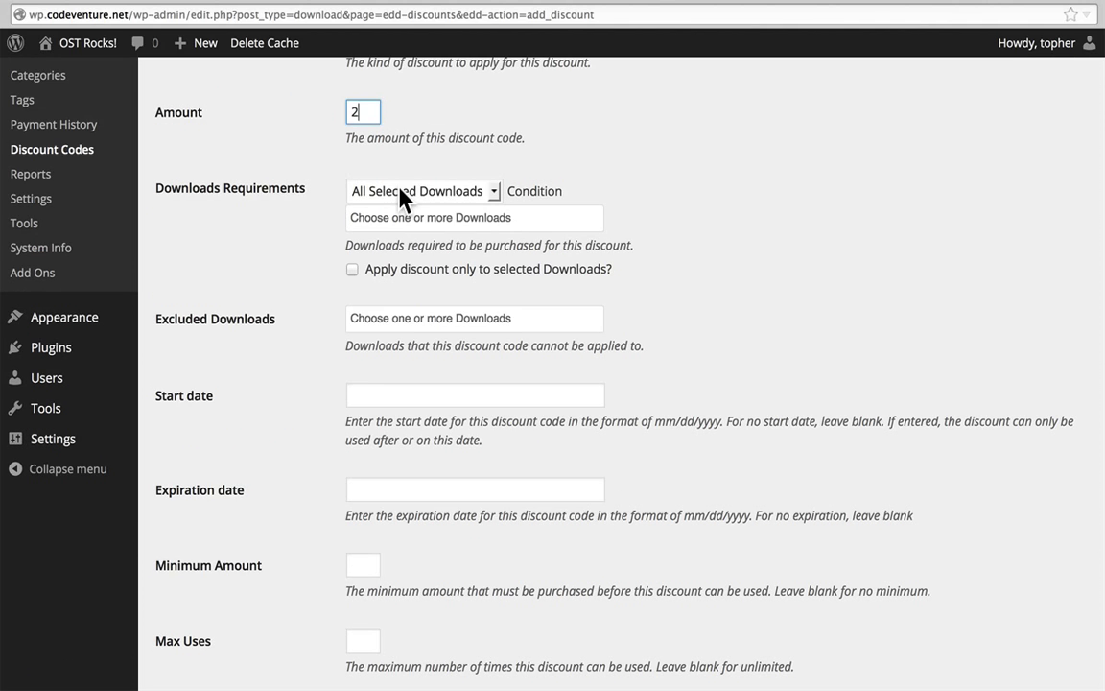
pyautogui.click(486, 191)
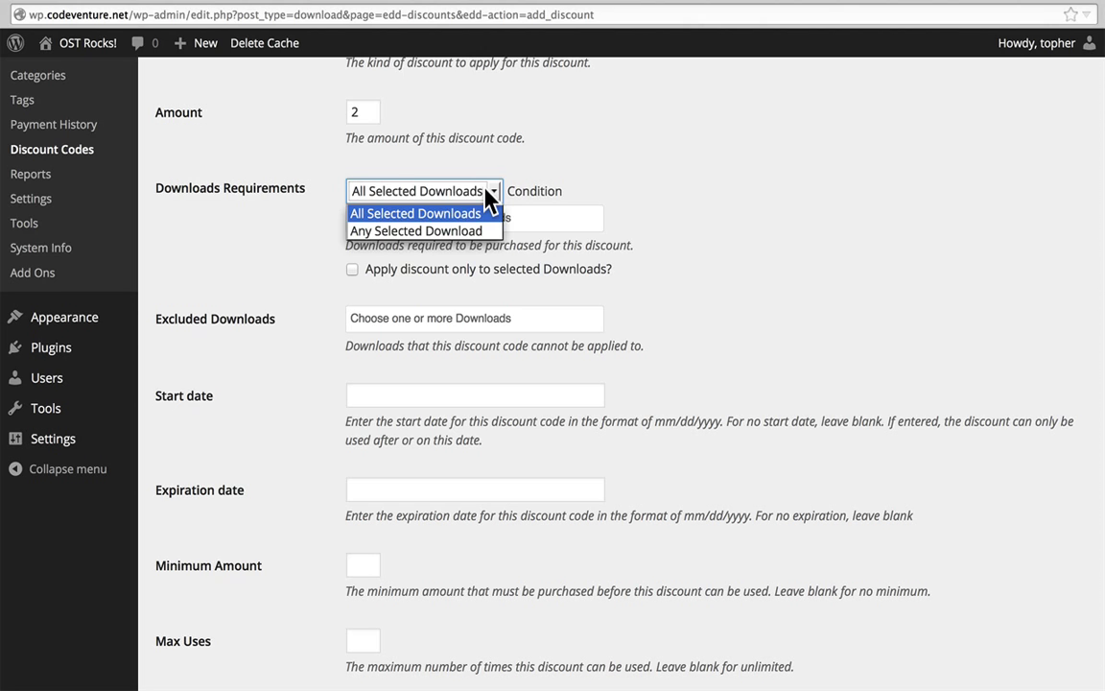
pyautogui.click(472, 213)
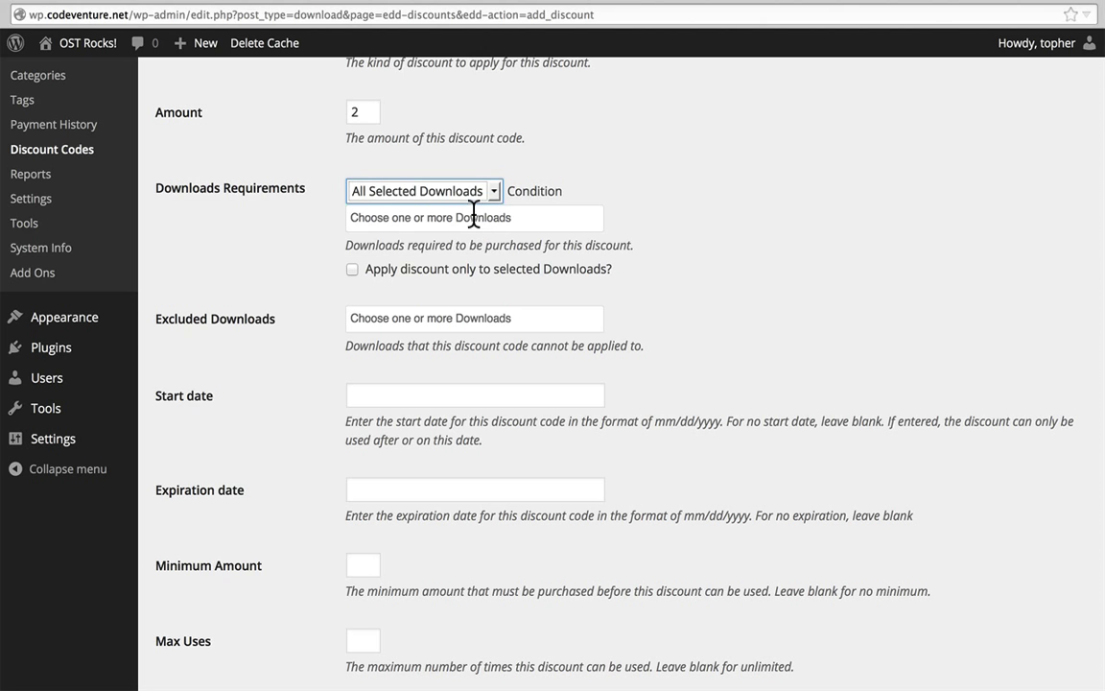
pyautogui.click(473, 217)
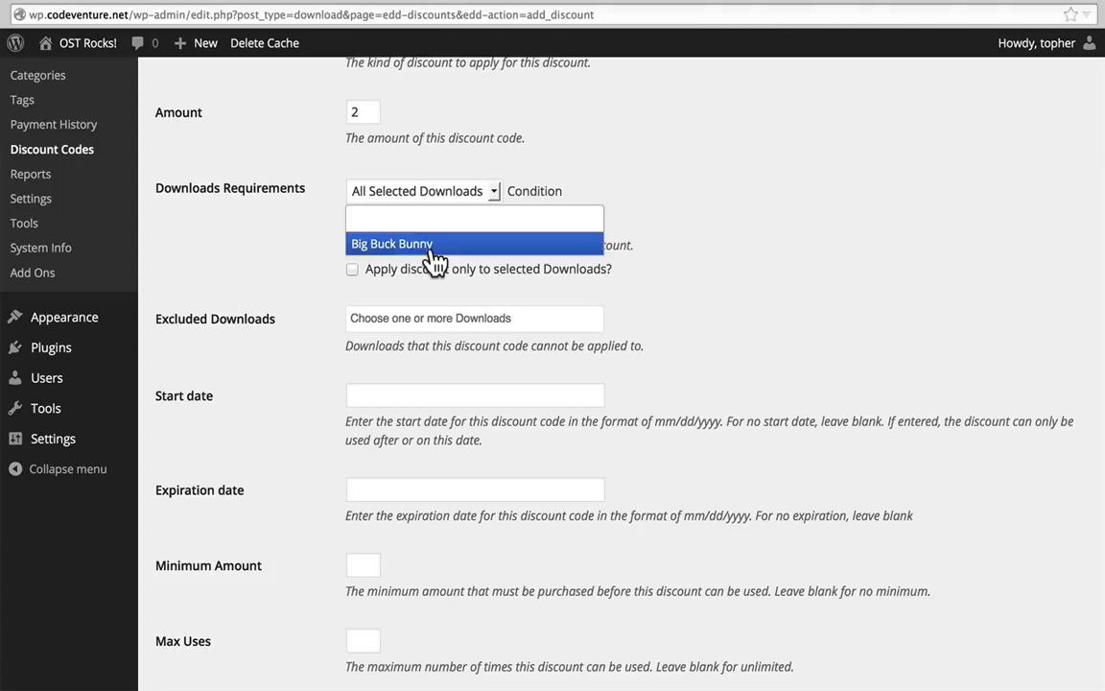
pyautogui.click(503, 242)
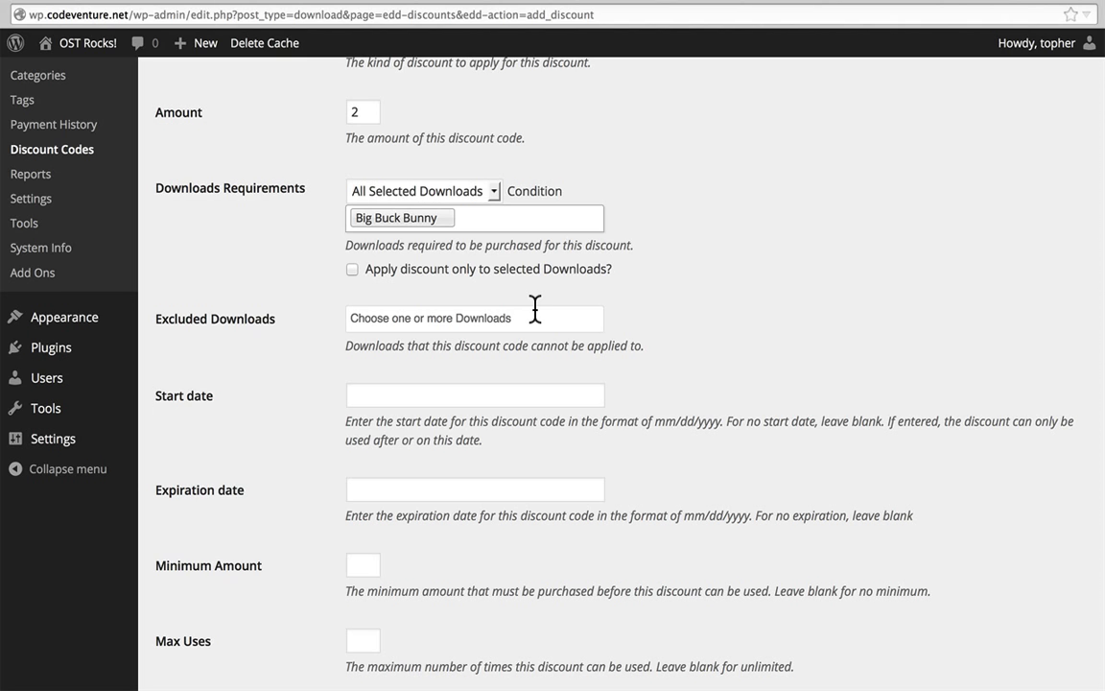
pyautogui.scroll(-1, 584, 422)
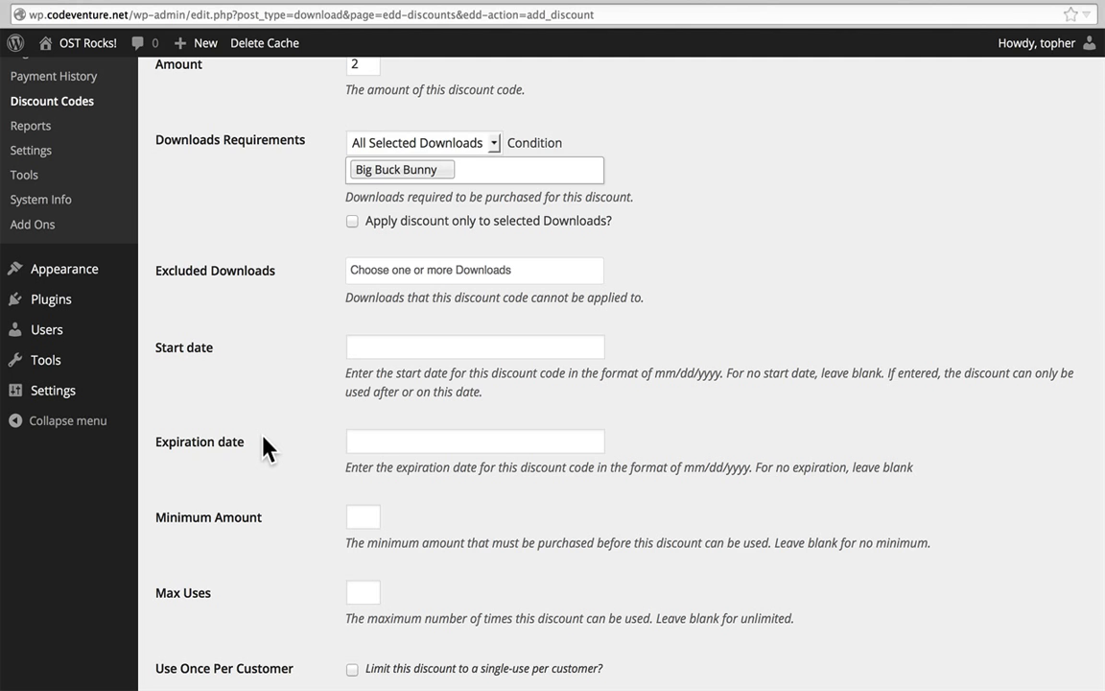
pyautogui.scroll(-3, 263, 437)
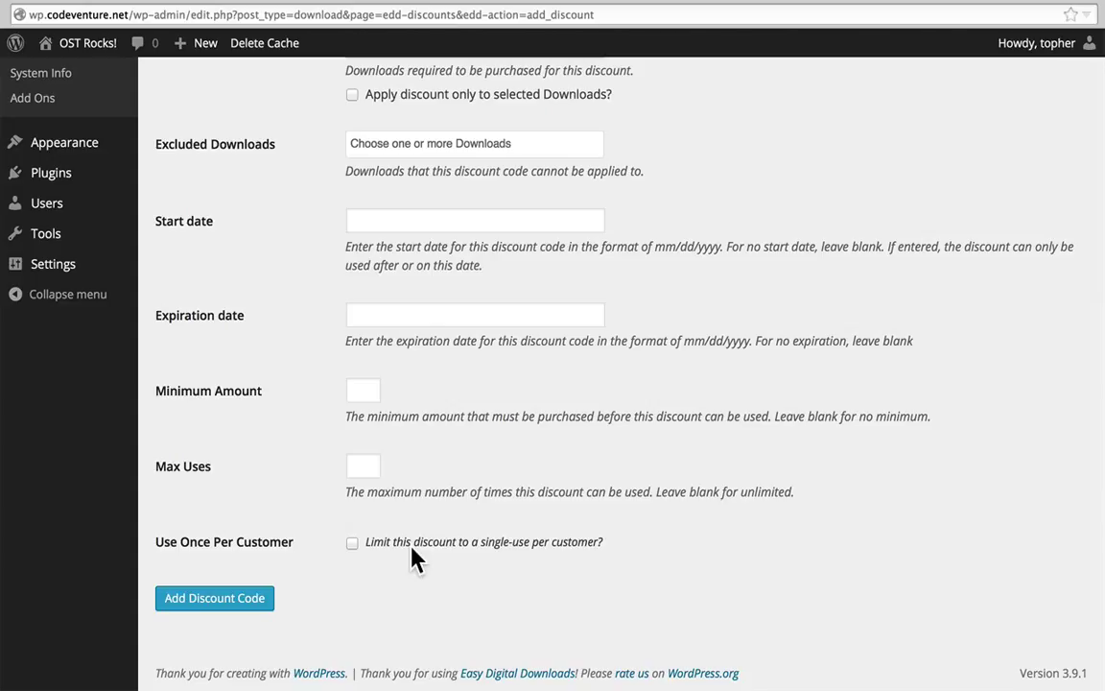
pyautogui.scroll(-2, 412, 551)
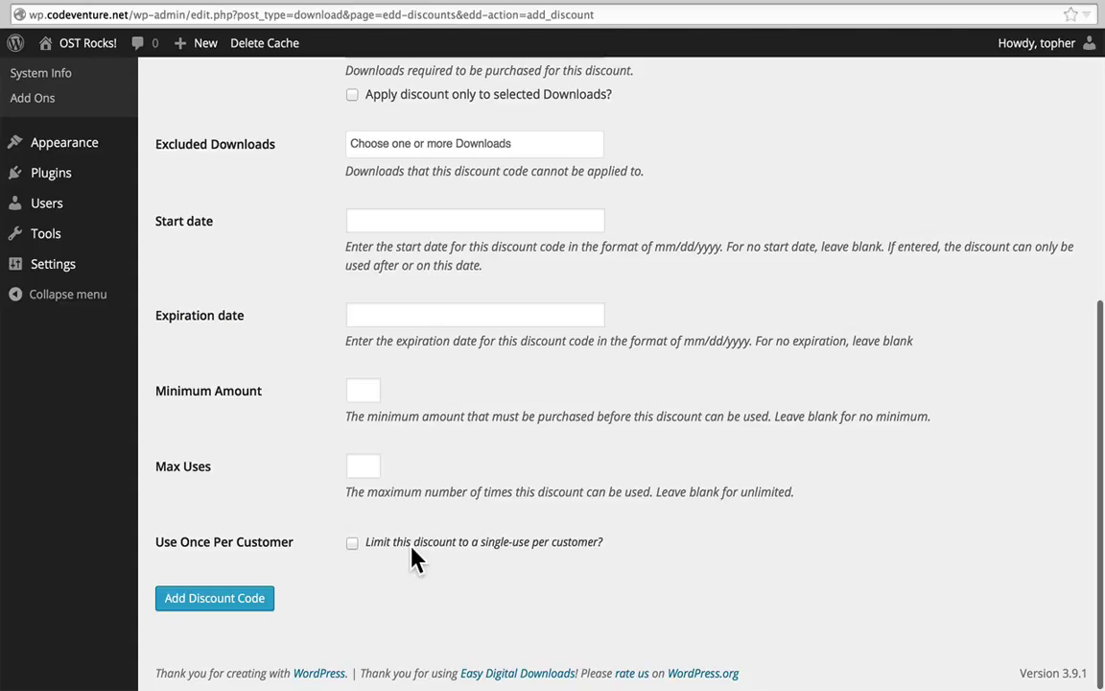
pyautogui.scroll(5, 432, 486)
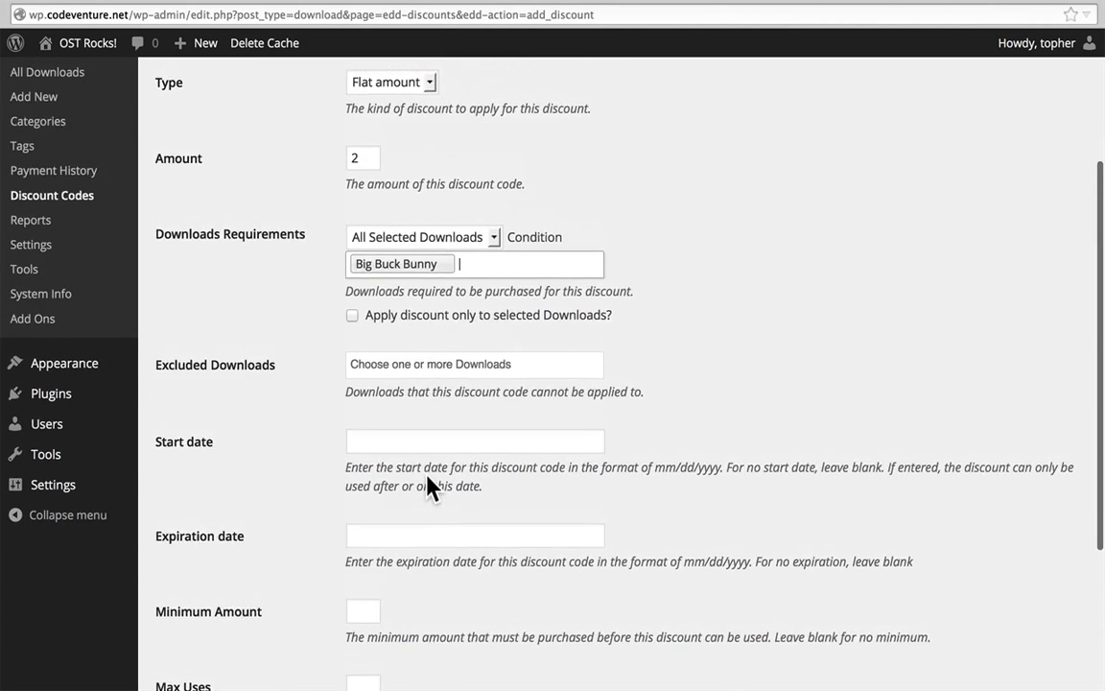
pyautogui.scroll(-4, 432, 485)
pyautogui.scroll(-2, 412, 508)
# Step: Save Bunny Discount as a new discount code
pyautogui.click(245, 603)
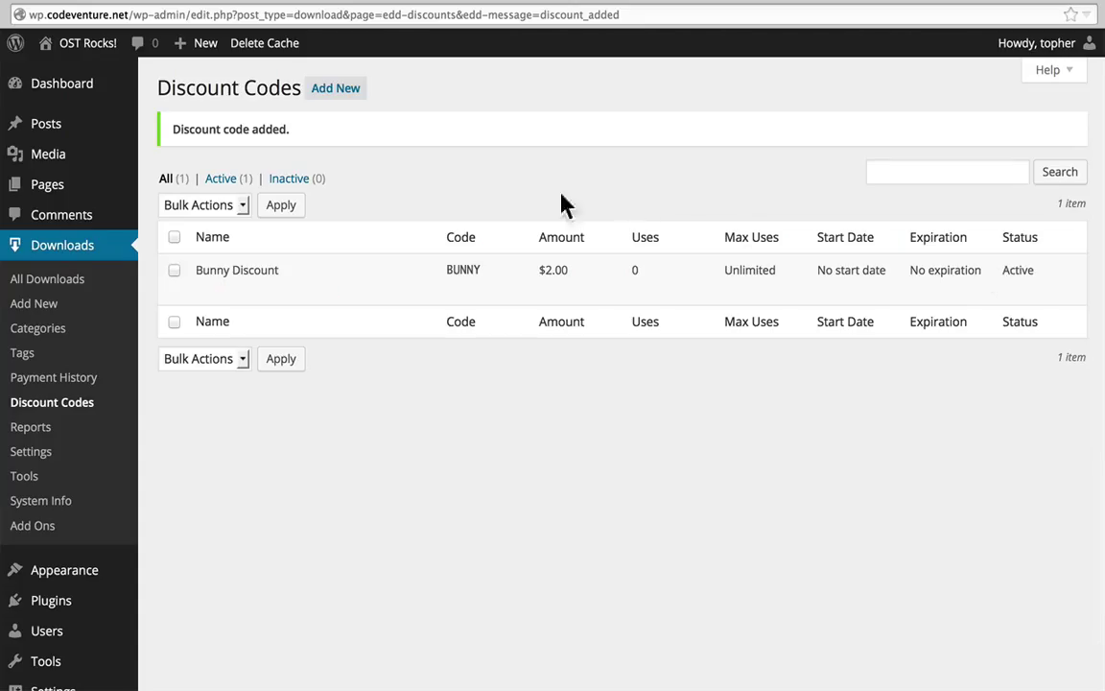
# Step: Add the $10.00 Big Buck Bunny download to the cart and go to checkout
pyautogui.middleClick(73, 281)
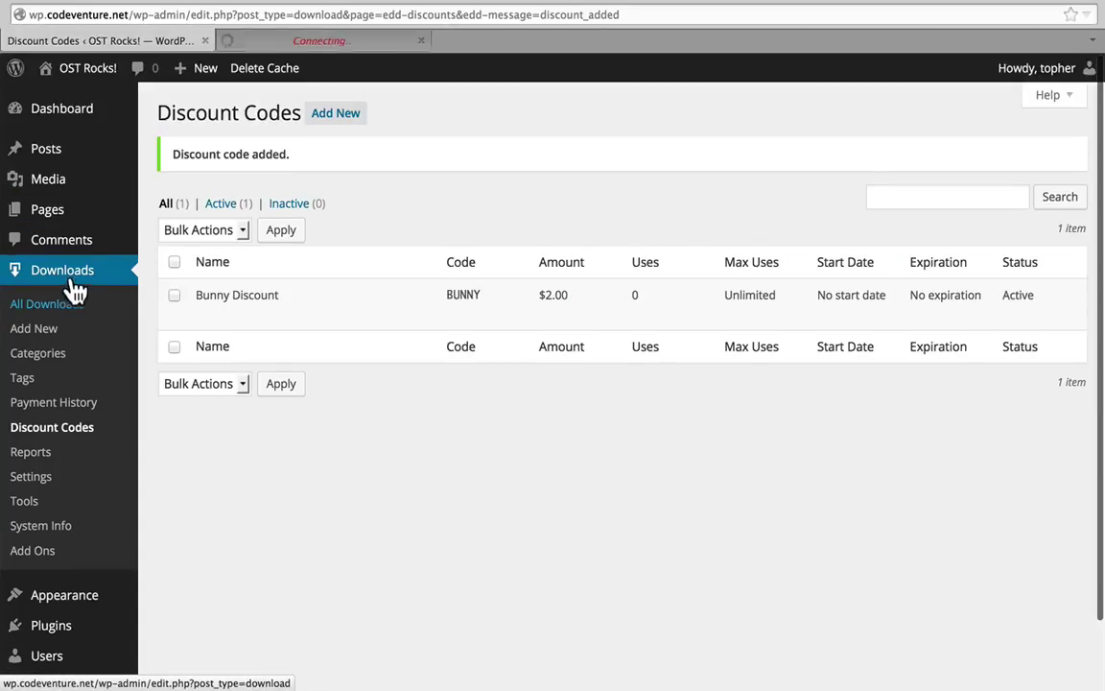
pyautogui.click(289, 40)
pyautogui.moveTo(259, 306)
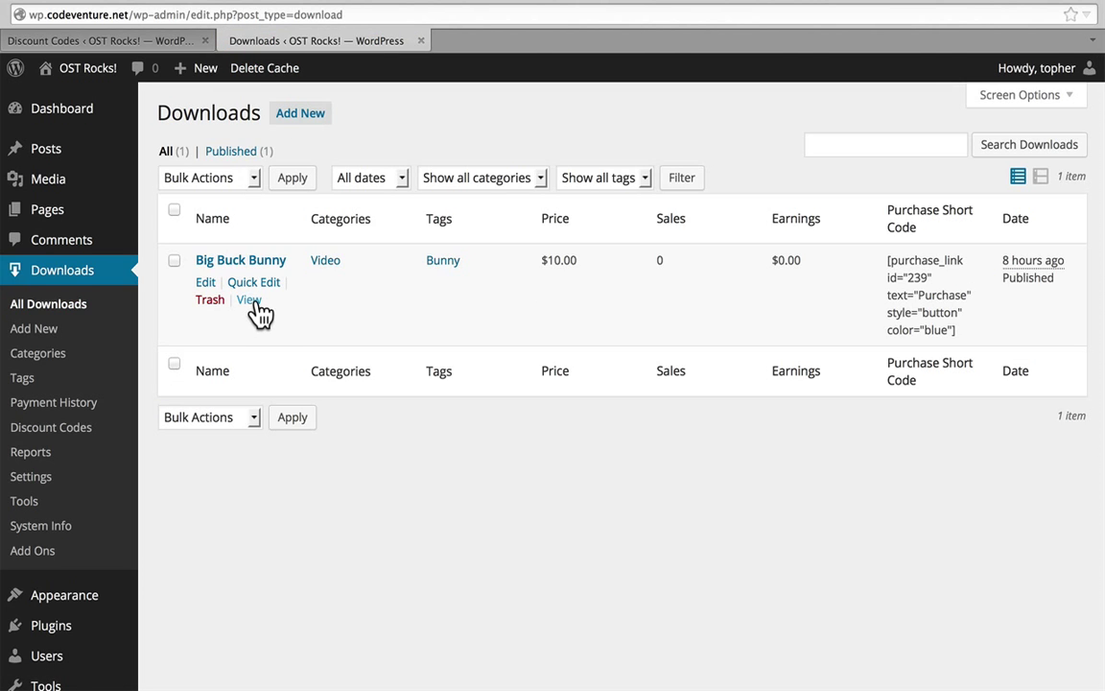
pyautogui.click(250, 300)
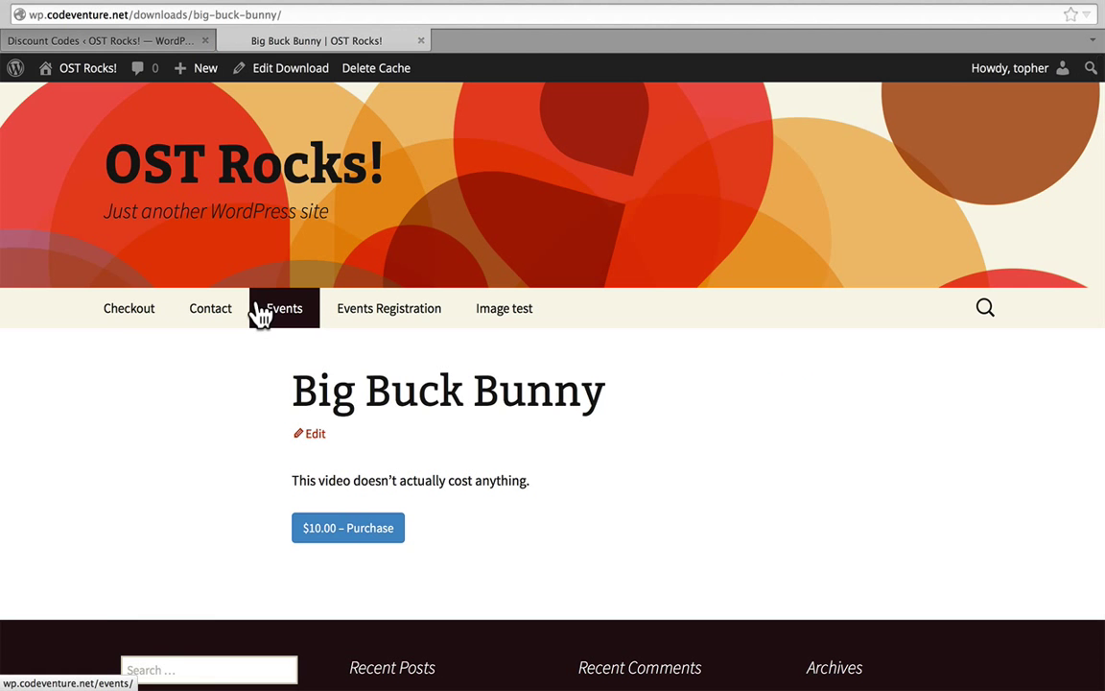
pyautogui.click(373, 534)
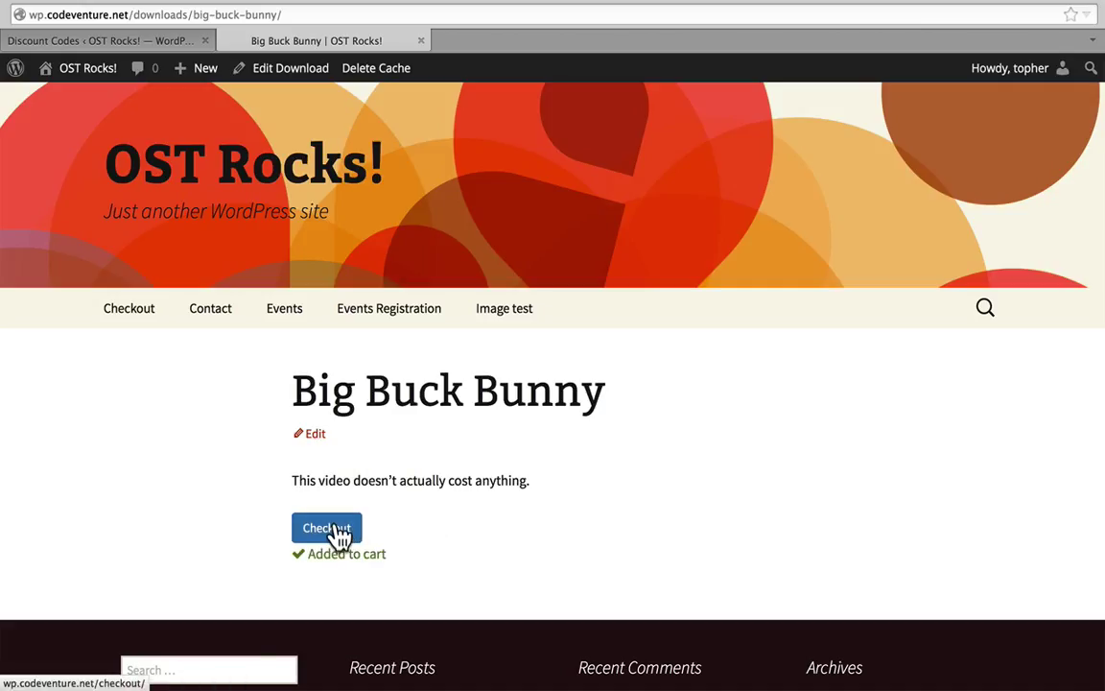
pyautogui.click(339, 534)
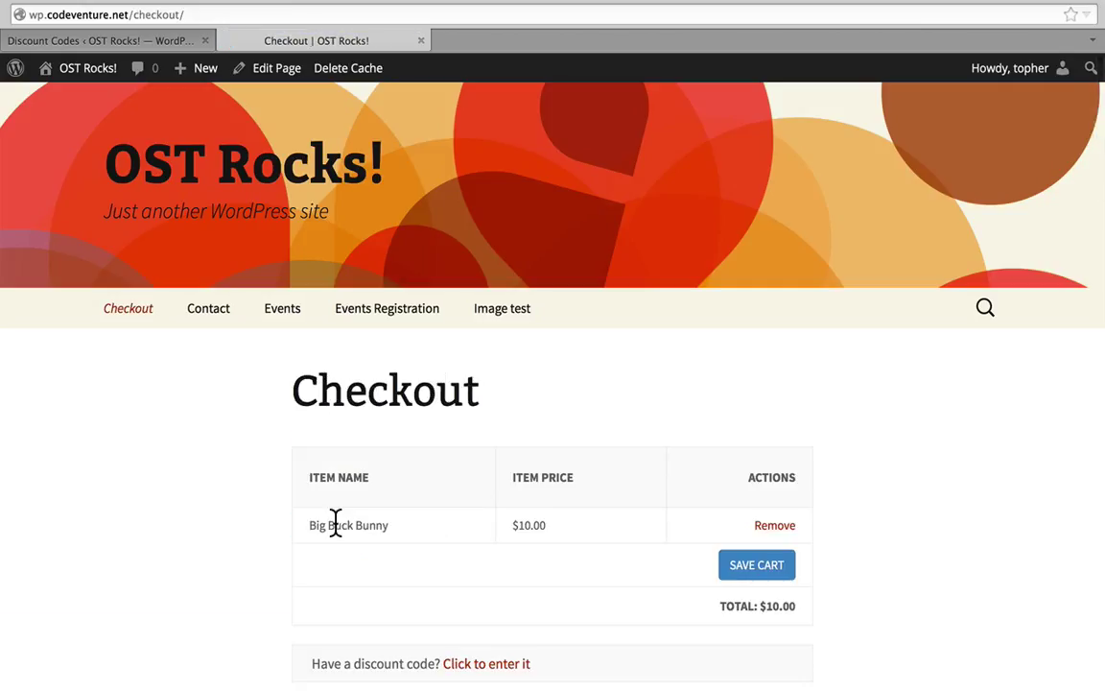
# Step: Apply coupon BUNNY at checkout to bring the total to $8.00
pyautogui.scroll(-2, 336, 523)
pyautogui.scroll(-2, 336, 523)
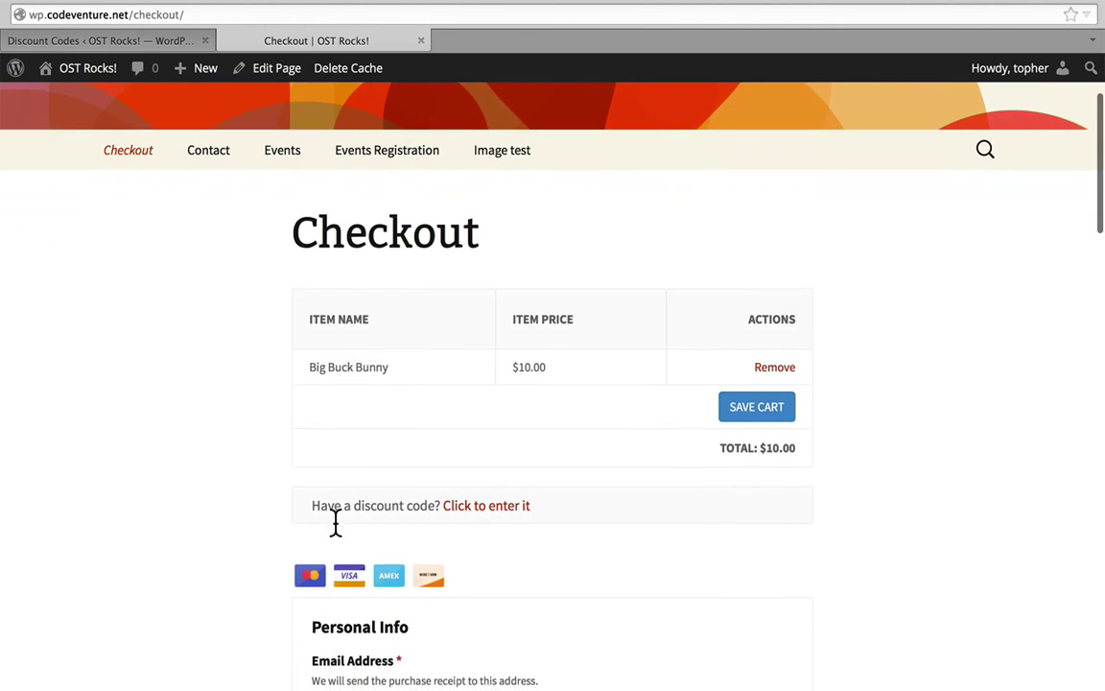
pyautogui.click(486, 511)
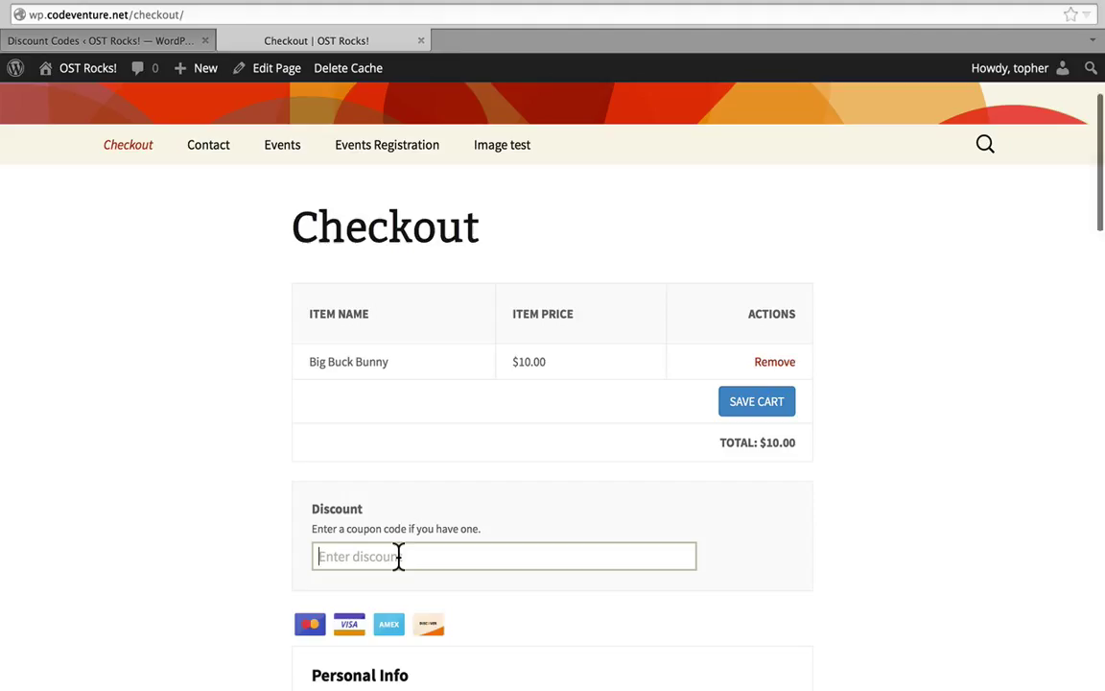
pyautogui.write('BUNNY')
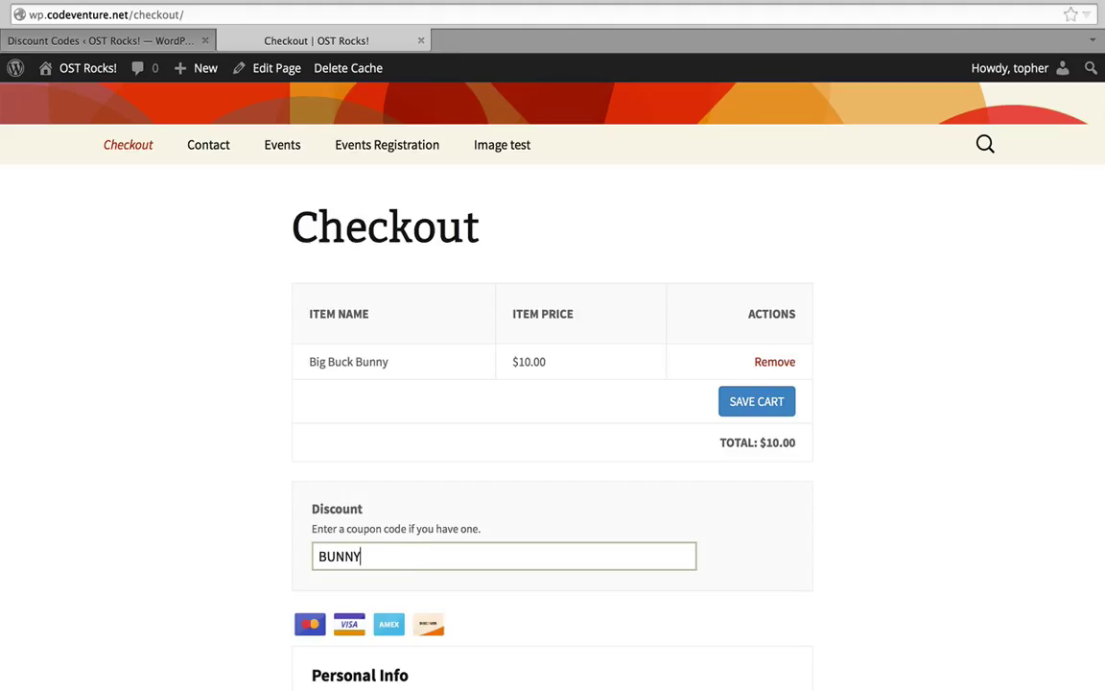
pyautogui.press('Return')
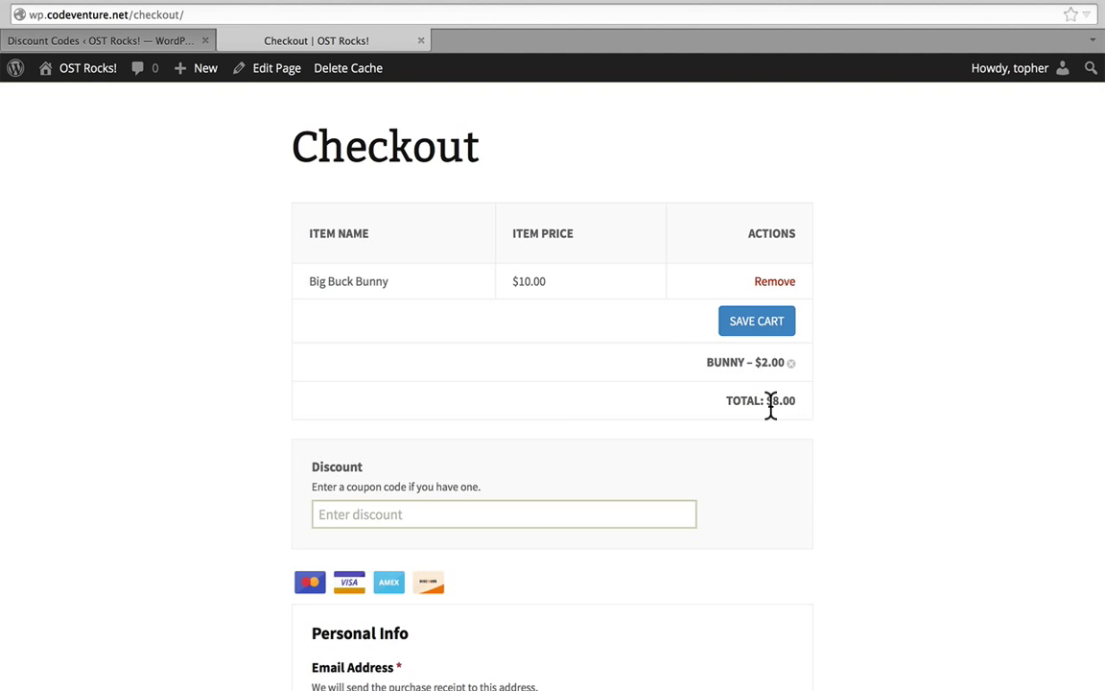
# Step: Fill in the buyer's first and last name on the checkout form
pyautogui.scroll(-3, 770, 403)
pyautogui.scroll(-5, 772, 414)
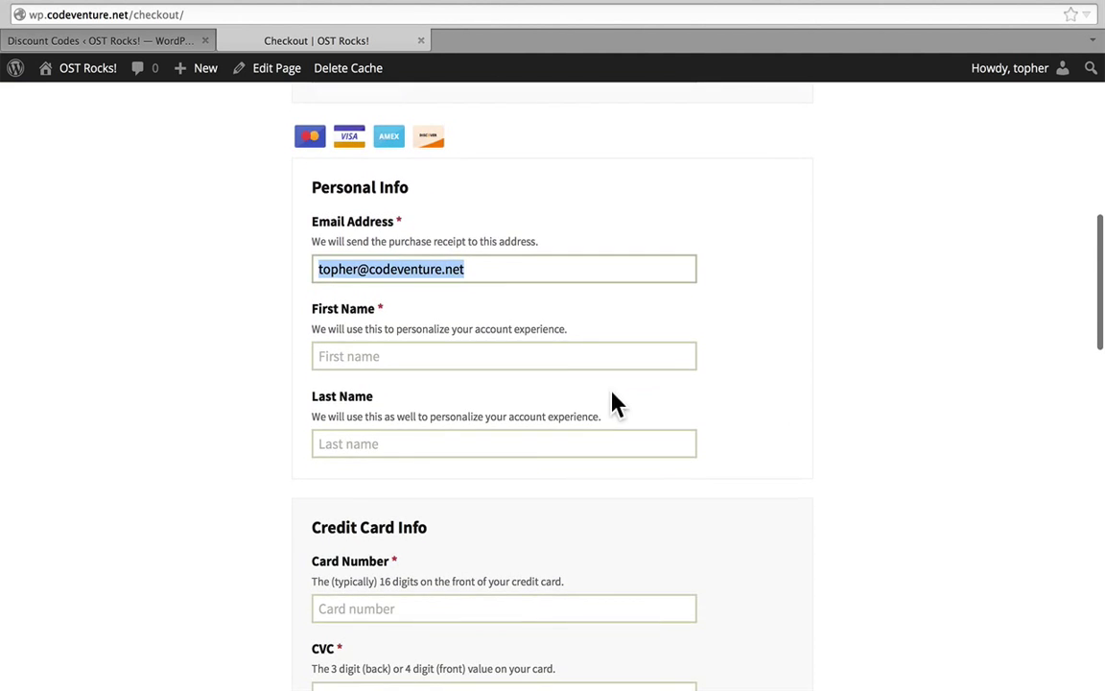
pyautogui.click(582, 355)
pyautogui.write('Topher')
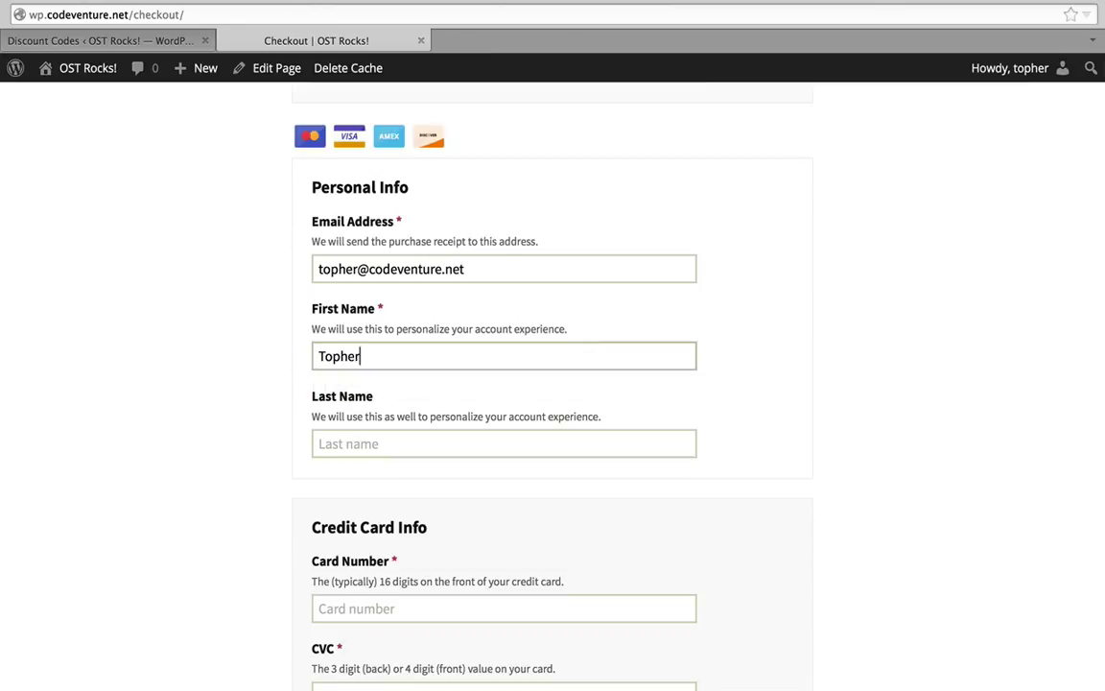
pyautogui.press('Tab')
pyautogui.write('1kenobe')
pyautogui.press('Tab')
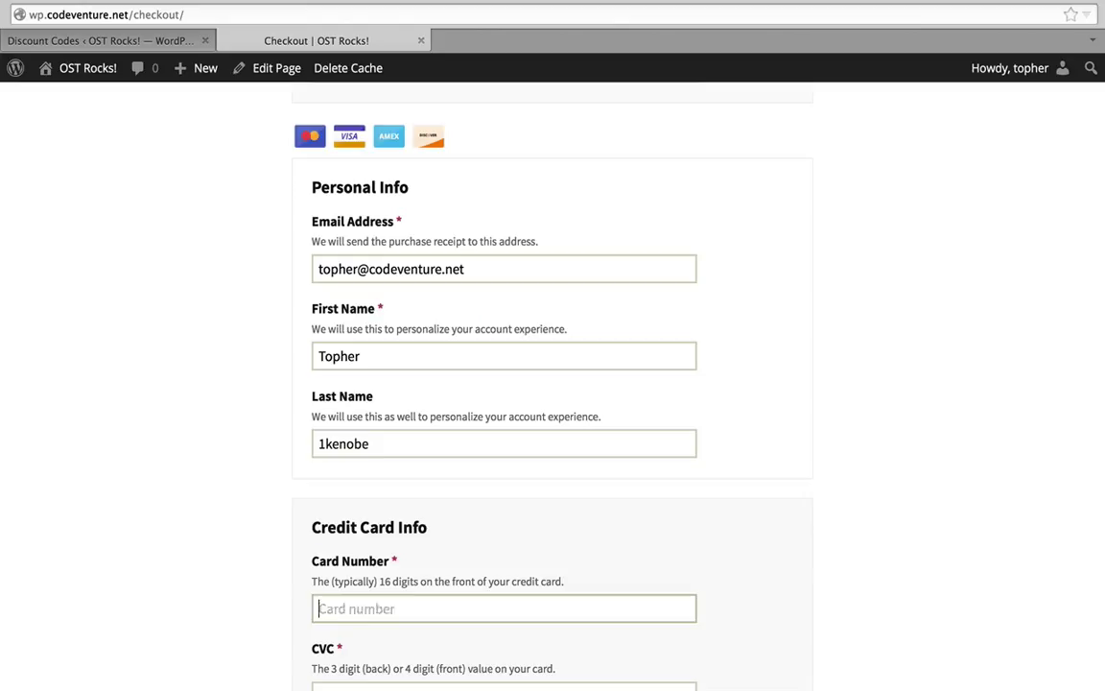
# Step: Enter the test card number, CVC, cardholder name and expiration, then reach the billing fields
pyautogui.write('42424242')
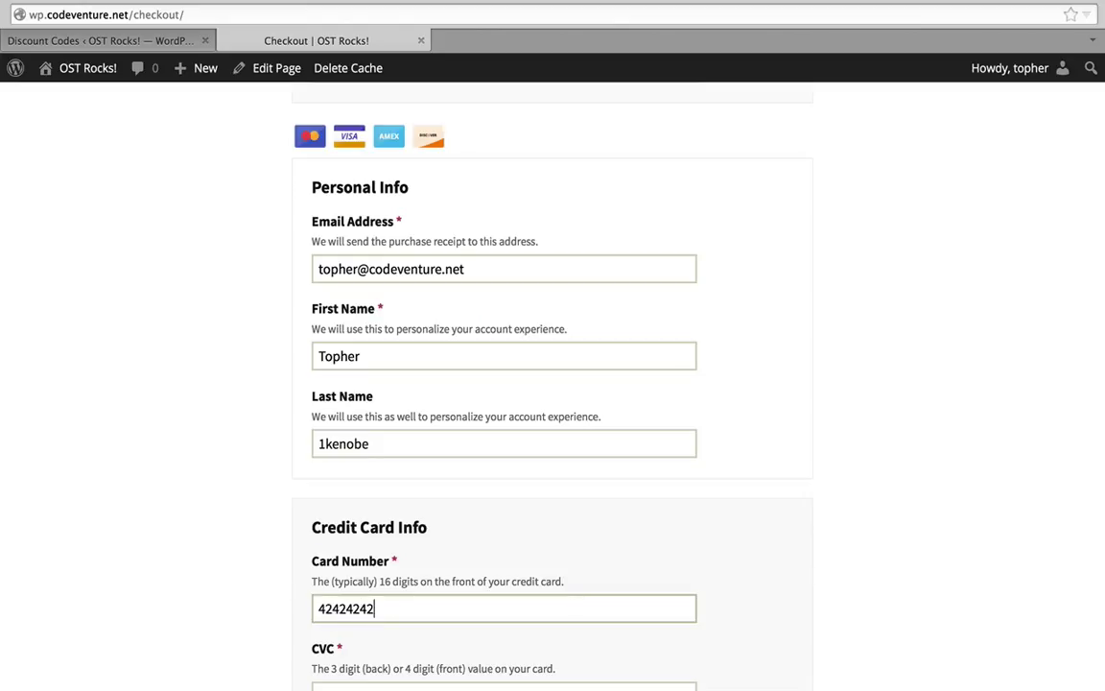
pyautogui.write('42424242')
pyautogui.write('`')
pyautogui.press('BackSpace')
pyautogui.press('Tab')
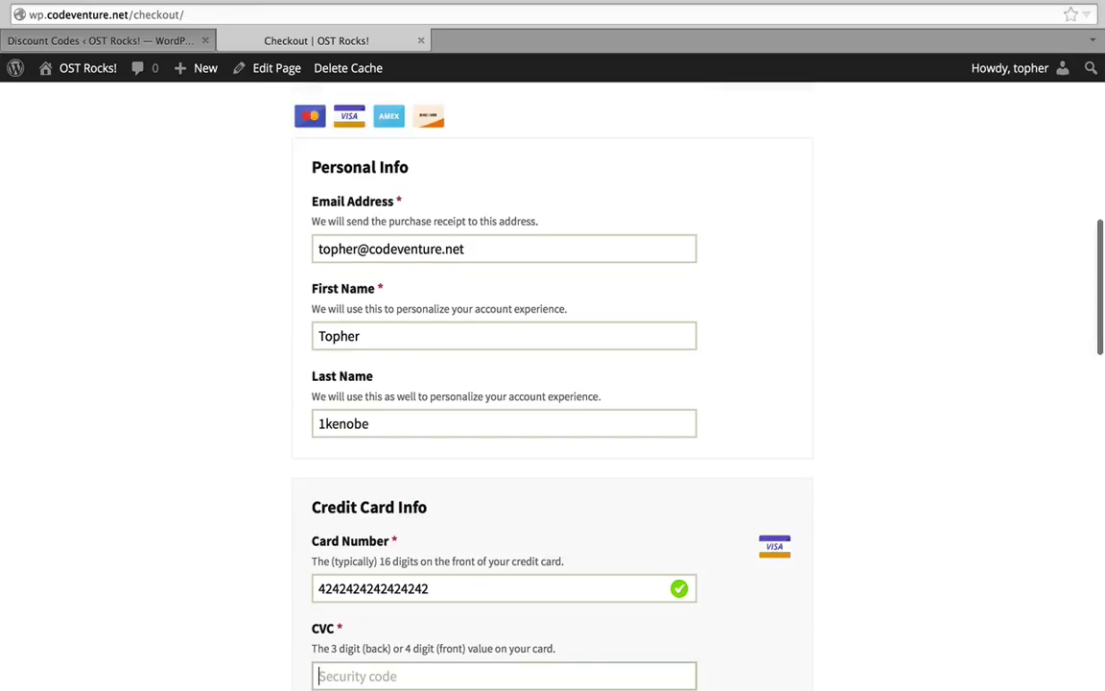
pyautogui.write('234')
pyautogui.press('Tab')
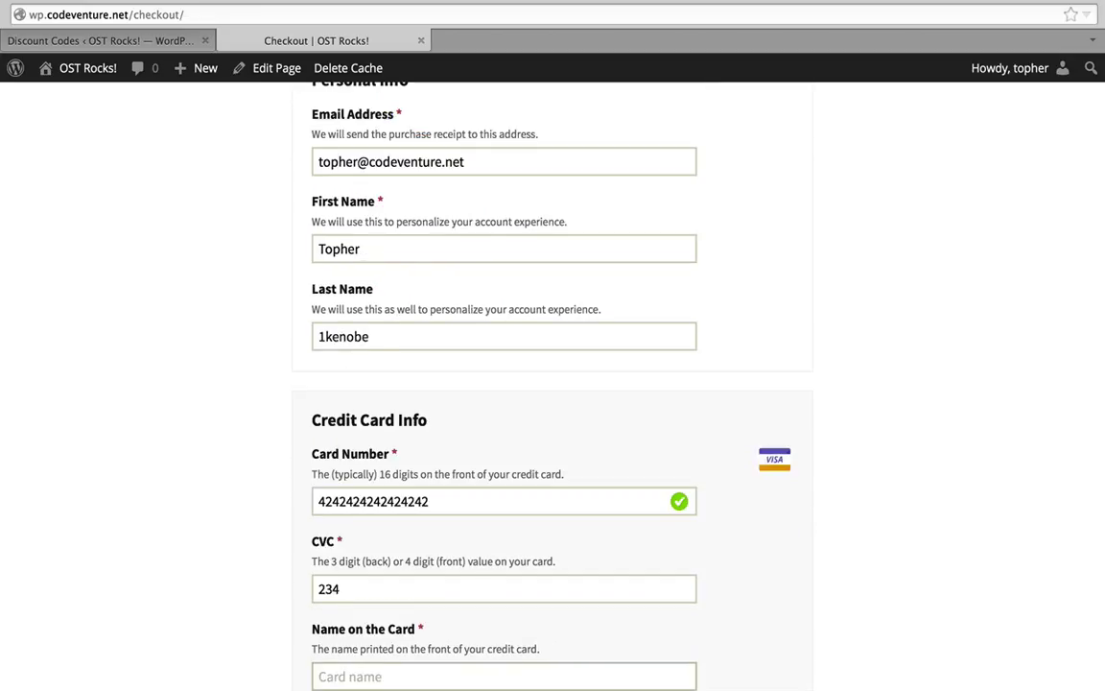
pyautogui.write('Burt')
pyautogui.press('Tab')
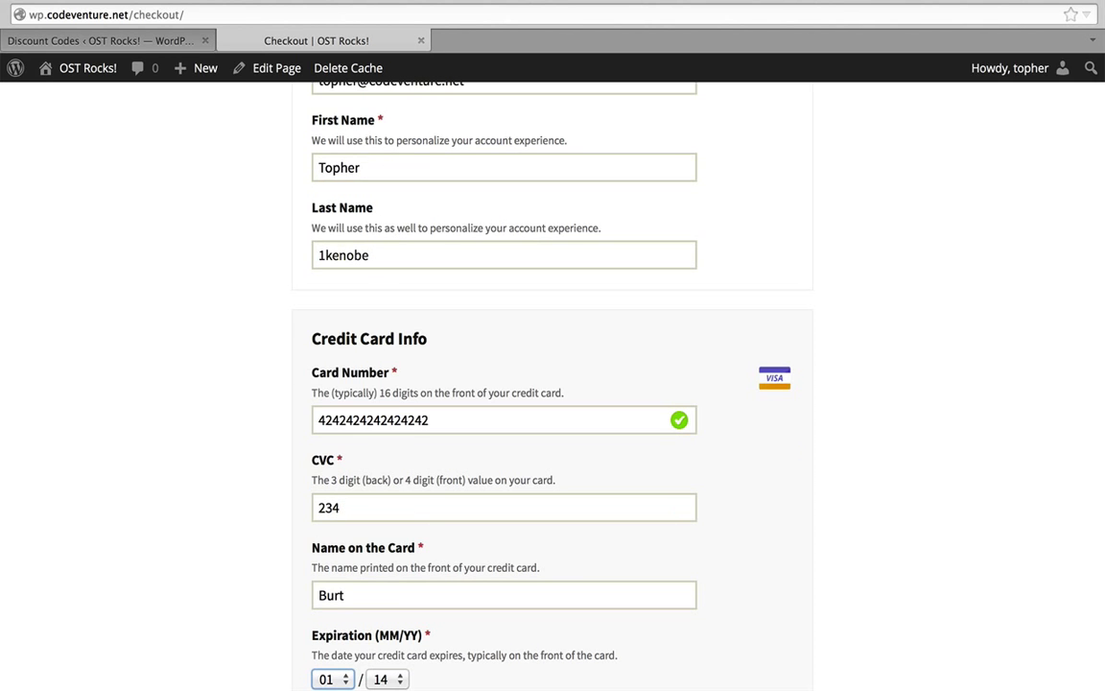
pyautogui.press('Tab')
pyautogui.write('15')
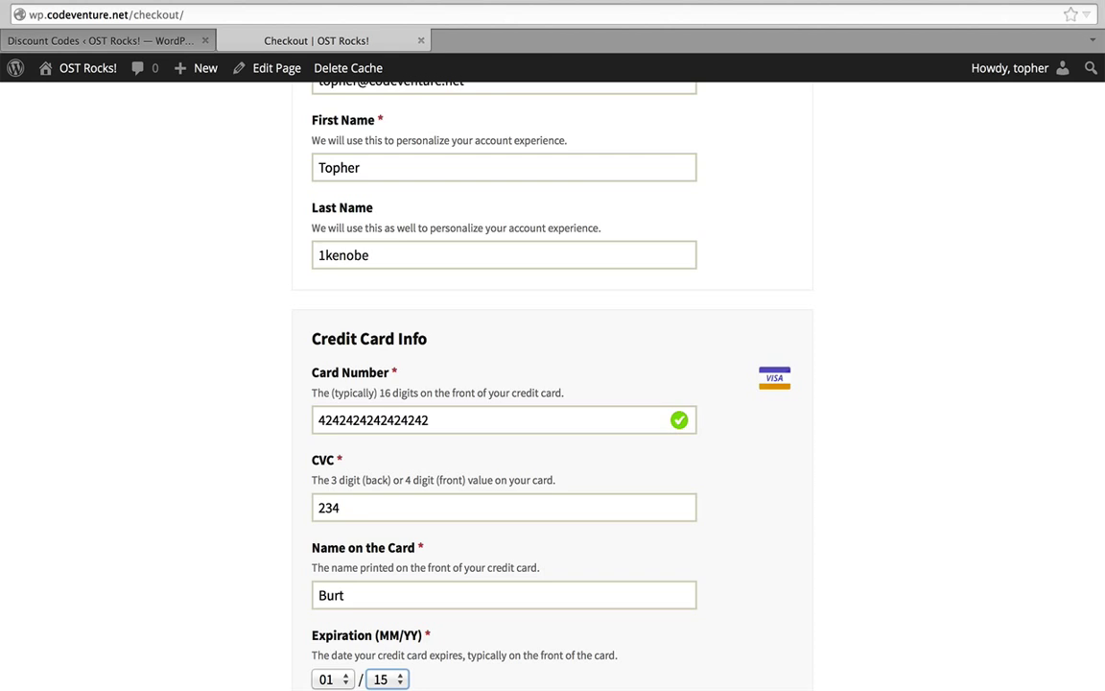
pyautogui.press('Tab')
pyautogui.press('Tab')
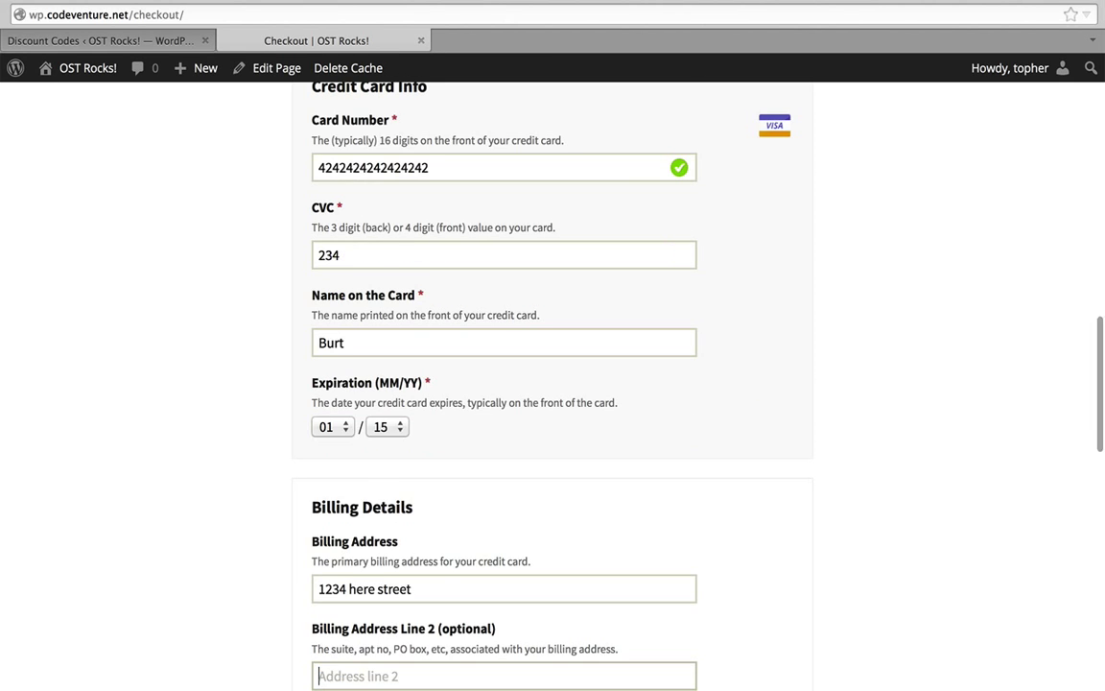
pyautogui.press('Tab')
pyautogui.press('Tab')
pyautogui.press('Tab')
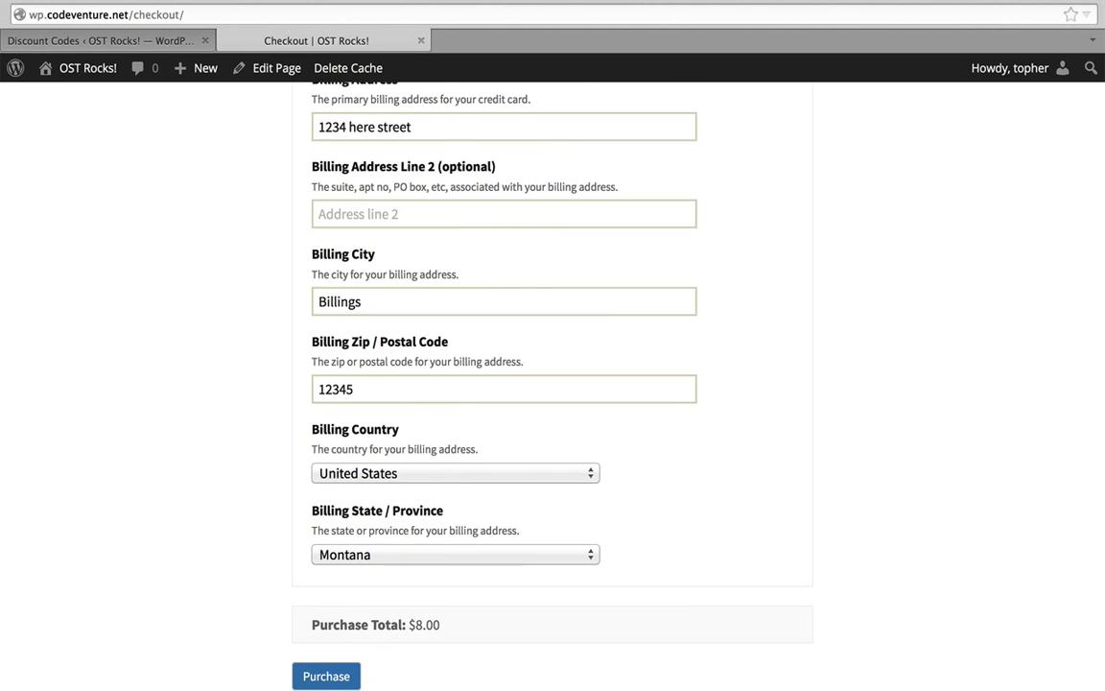
# Step: Submit the $8.00 purchase and review the confirmation showing the BUNNY discount
pyautogui.click(326, 676)
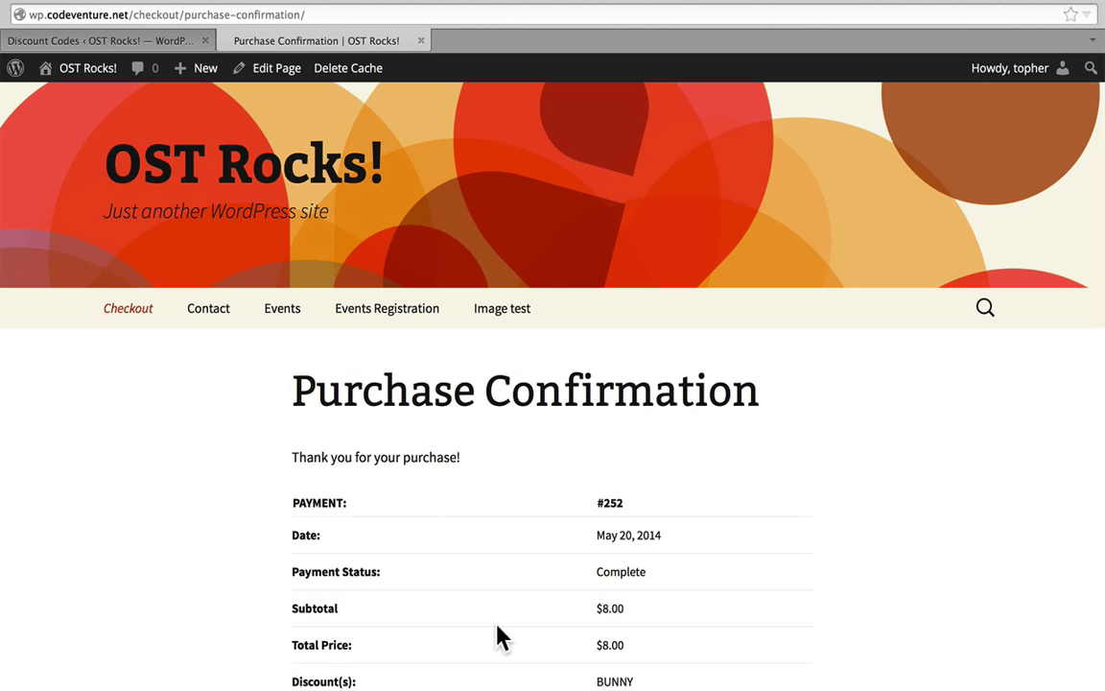
pyautogui.scroll(-5, 507, 633)
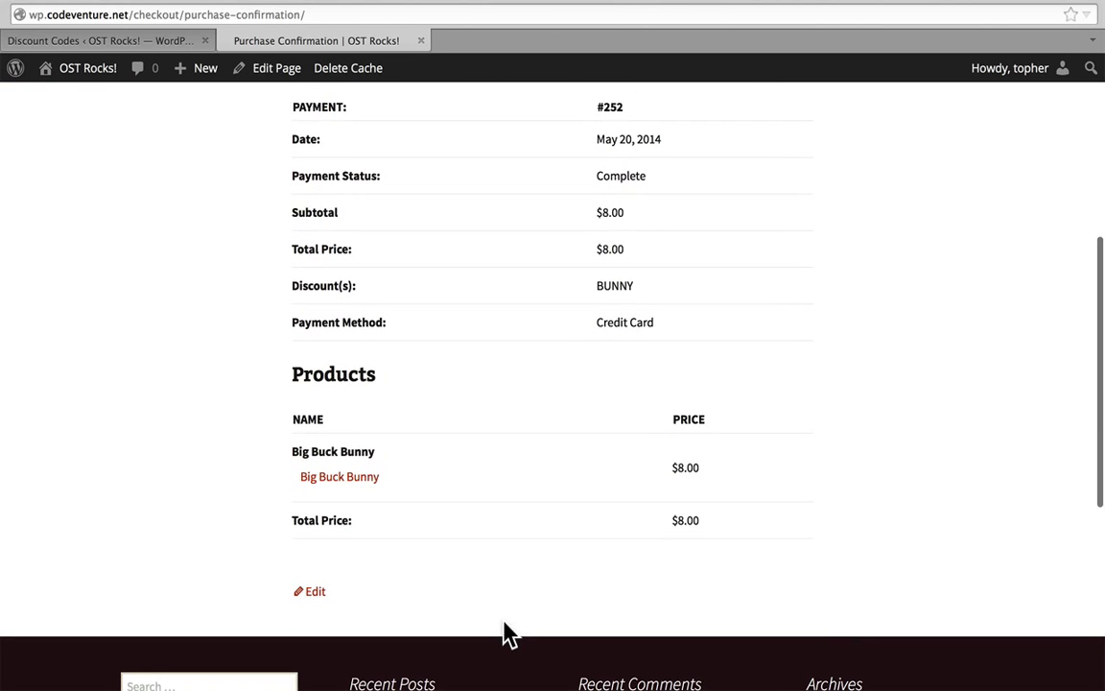
# Step: Reload the Discount Codes list to update Bunny Discount's usage count
pyautogui.click(117, 37)
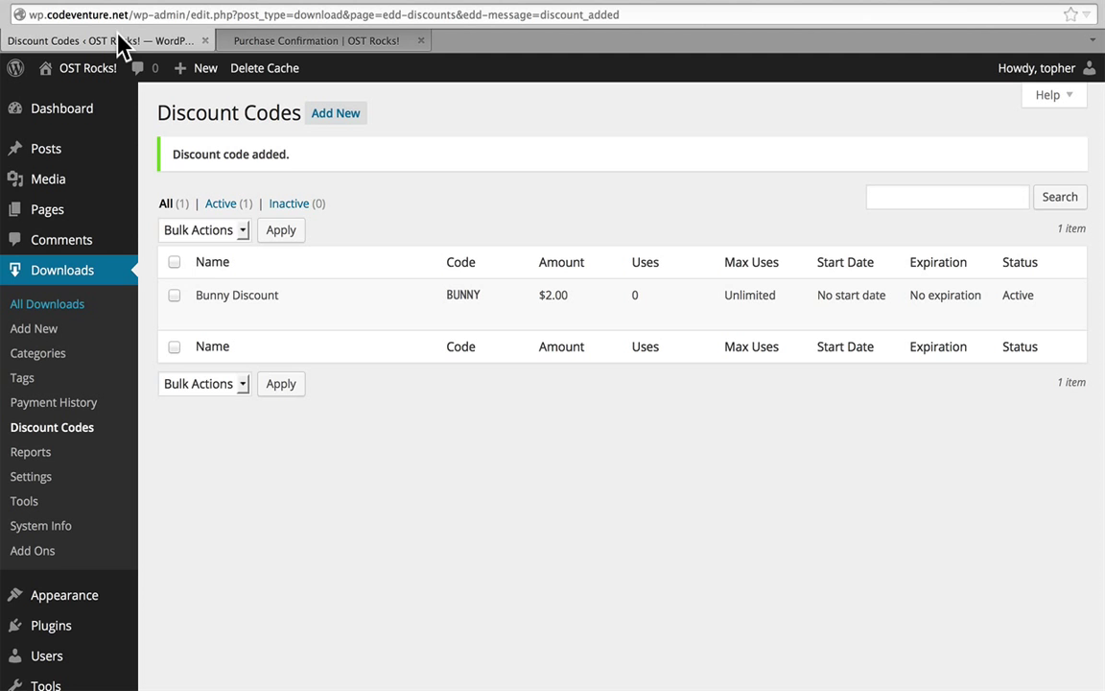
pyautogui.hotkey('ctrl', 'r')
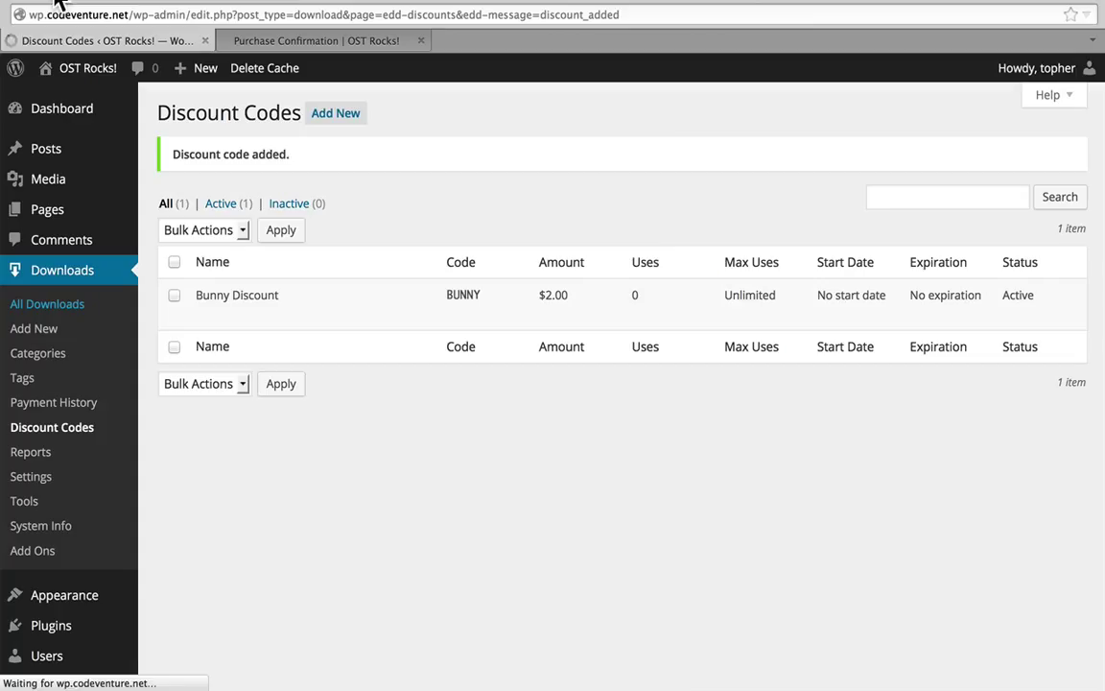